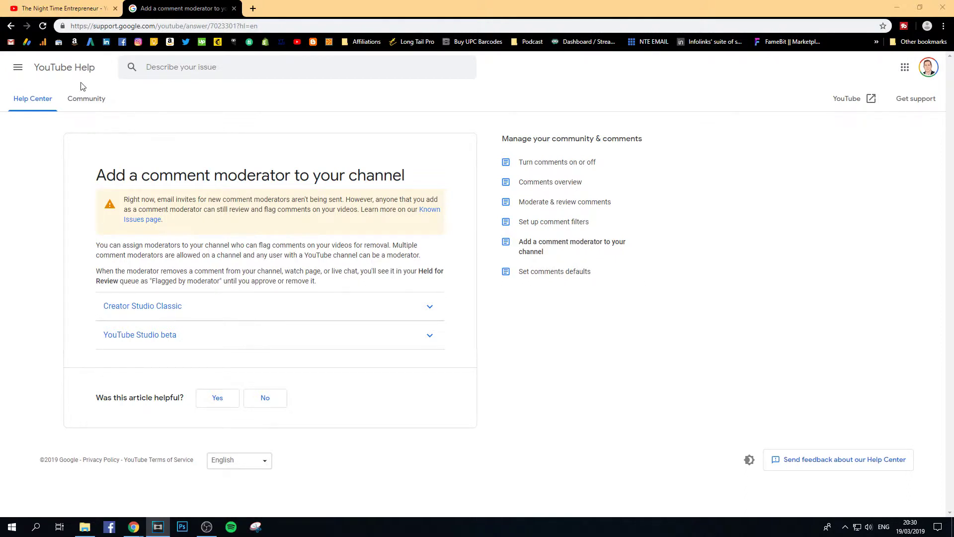
Go from the channel home page to YouTube Studio and open its Settings on General.
click(60, 8)
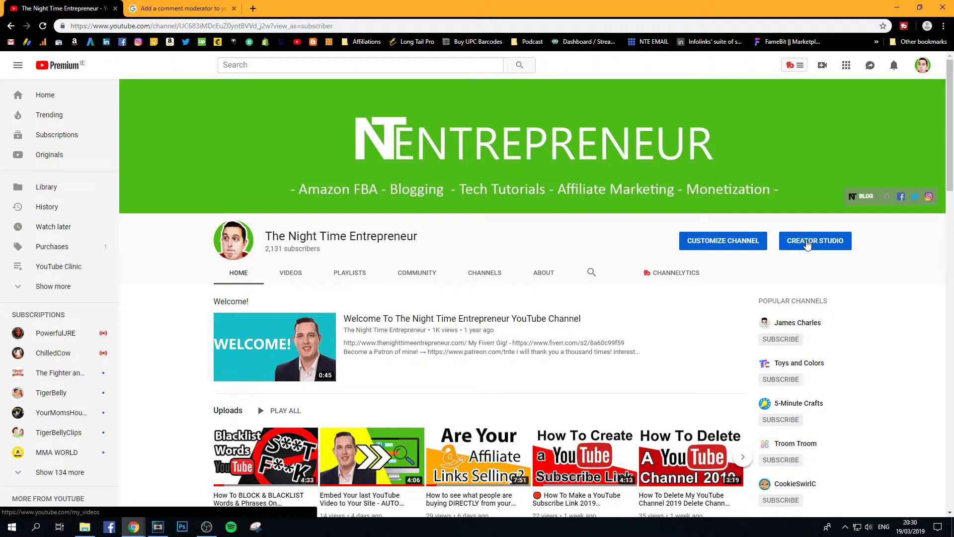
click(808, 245)
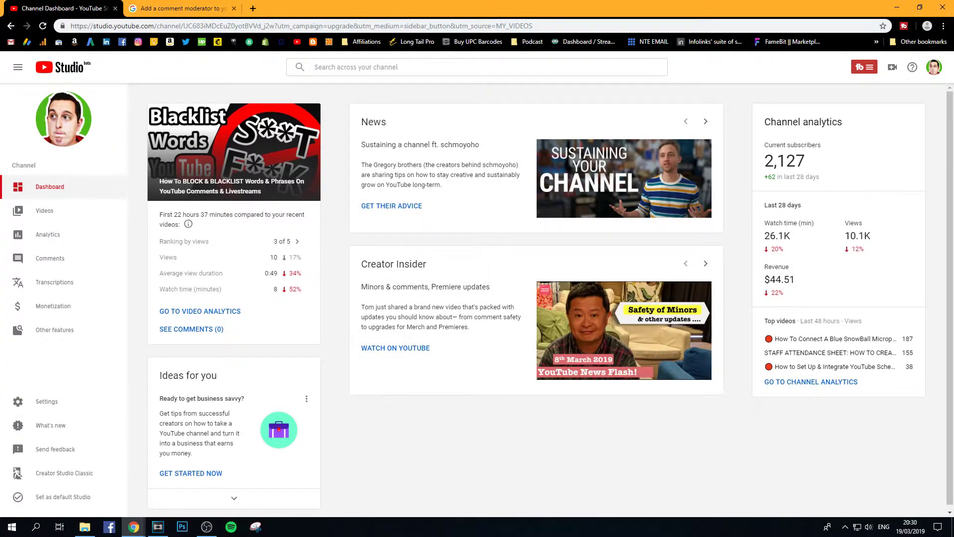
click(47, 401)
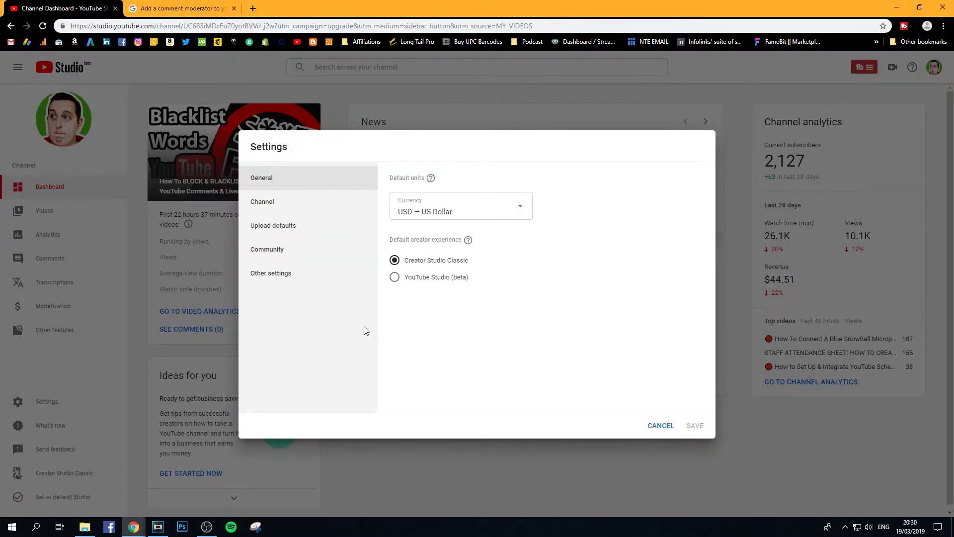
Show the Community section's Automated Filters with the empty Moderators field.
click(277, 252)
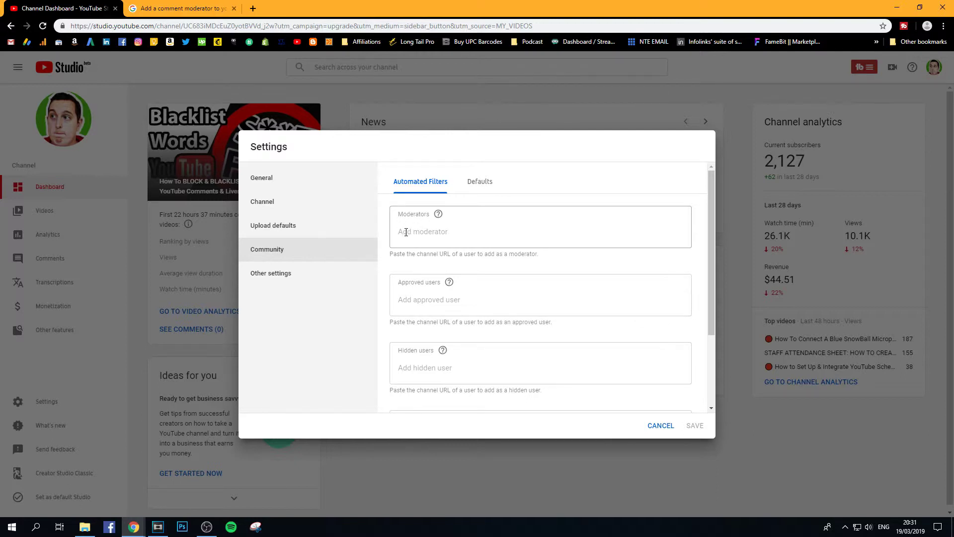
click(440, 235)
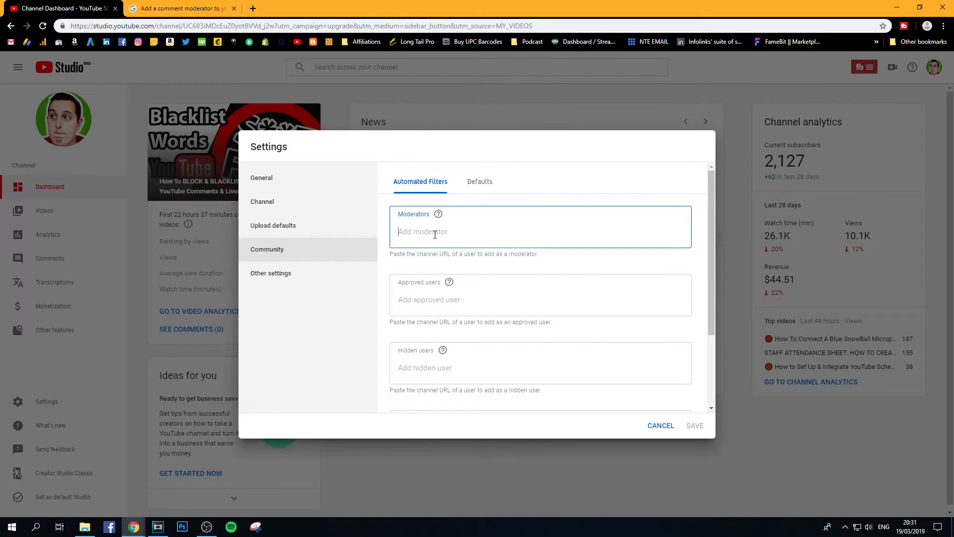
right_click(435, 233)
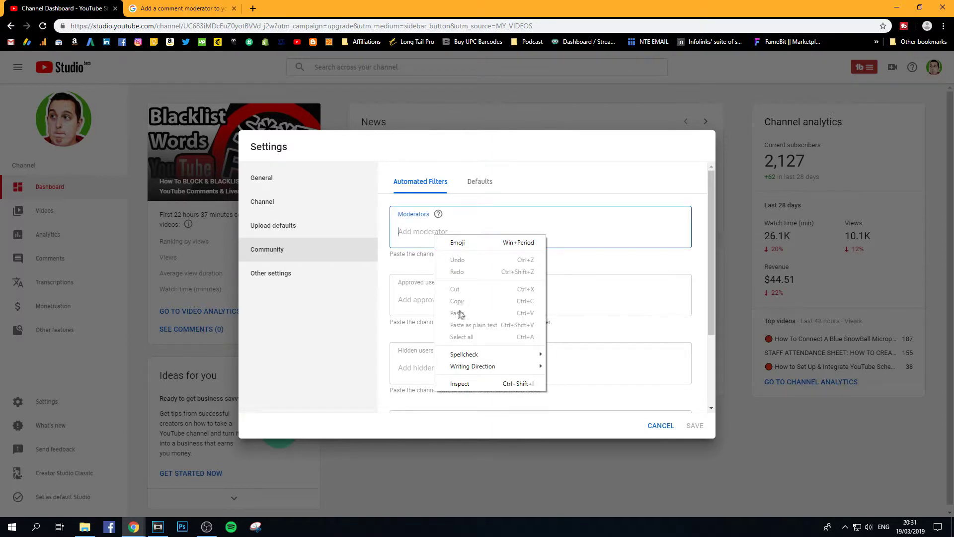
click(443, 230)
mouse_move(439, 214)
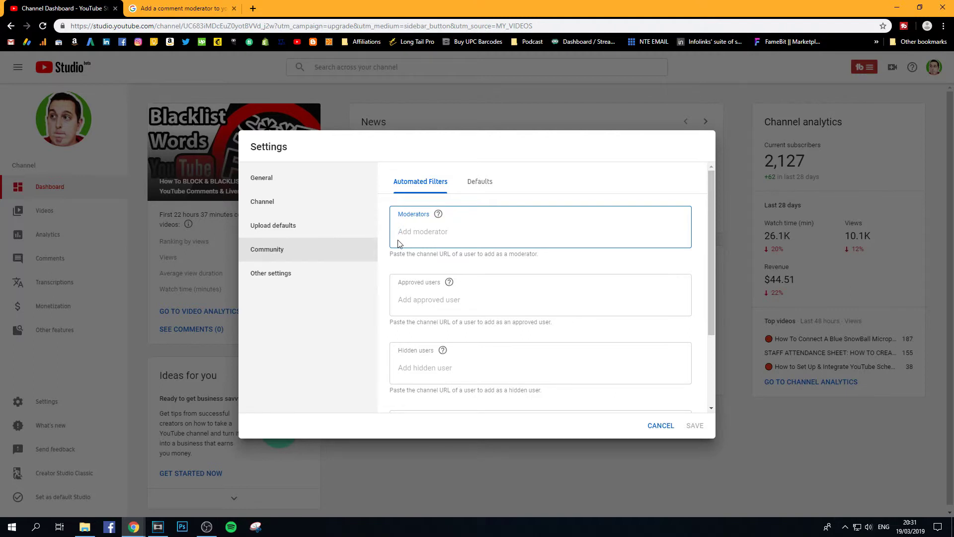
click(695, 425)
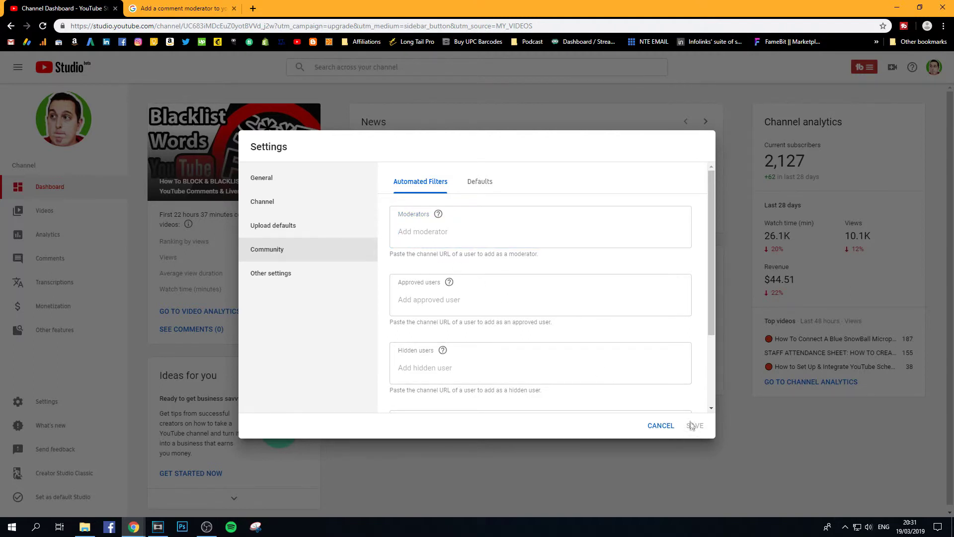